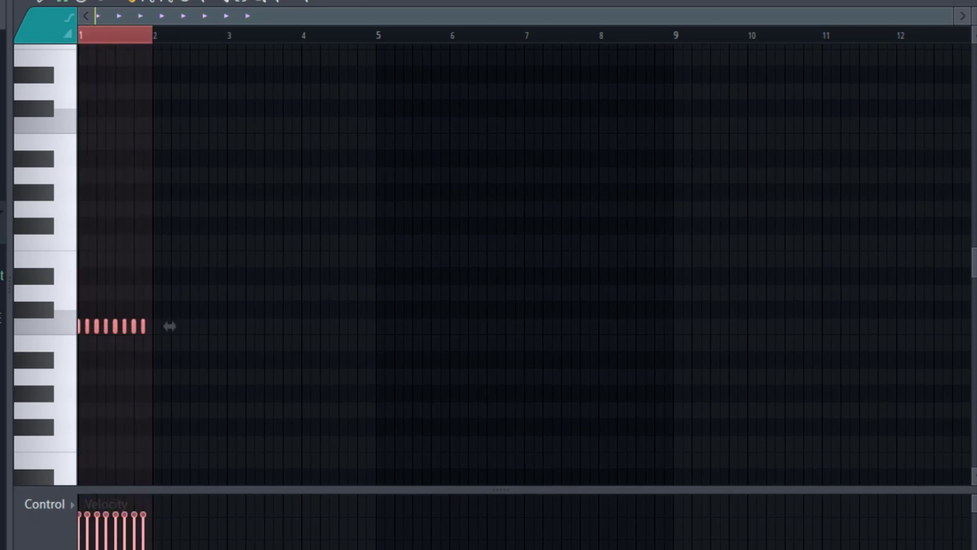
Repeat the one-bar hi-hat pattern seven times to fill bars 1 to 8, and clear the selection
key(ctrl+b)
key(ctrl+b)
key(ctrl+b)
key(ctrl+b)
key(ctrl+b)
key(ctrl+b)
key(ctrl+b)
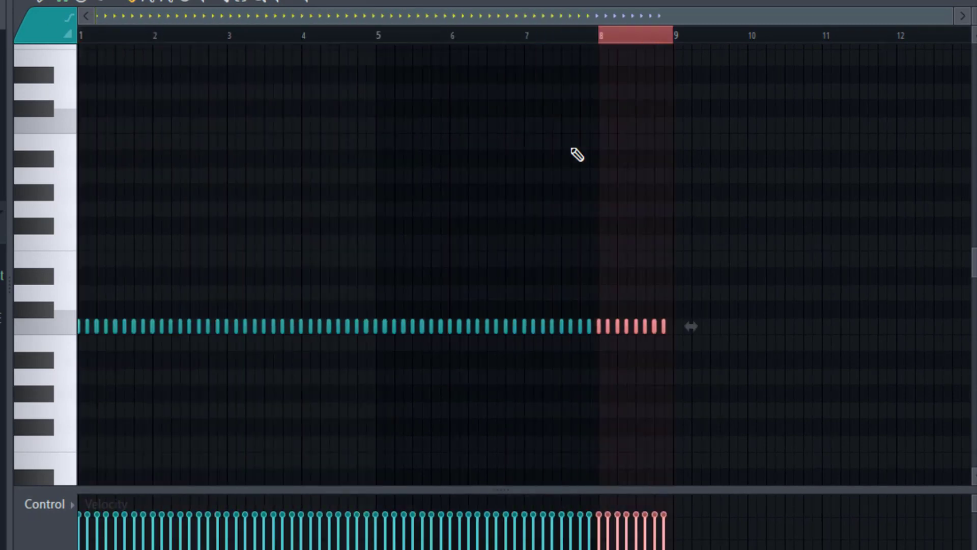
key(ctrl+d)
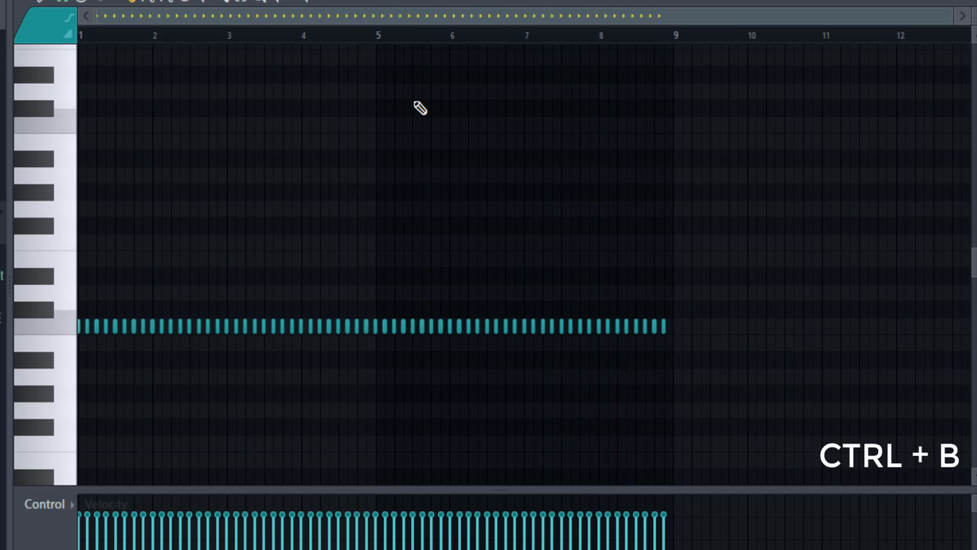
Play back the repeated hi-hat pattern and stop it
scroll(87, 331, up, 3)
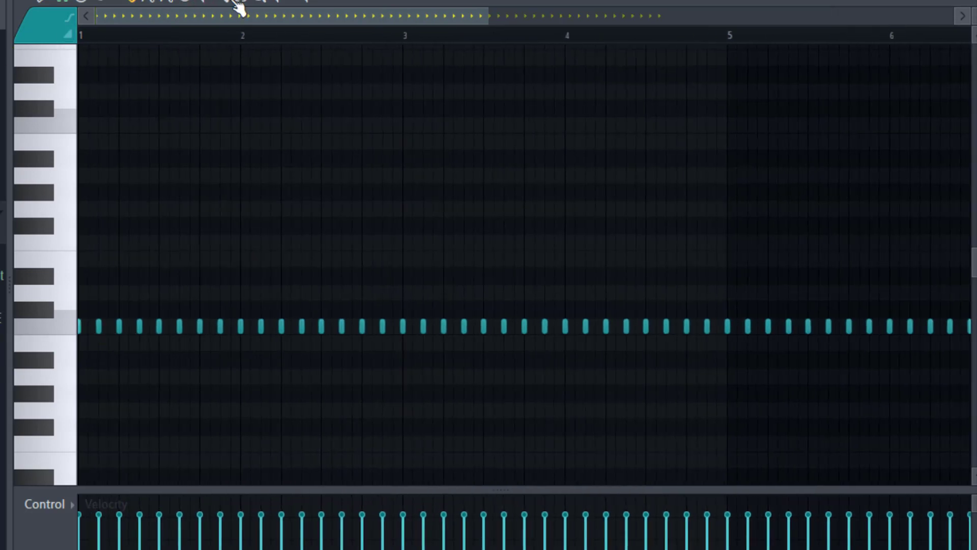
click(200, 3)
key(space)
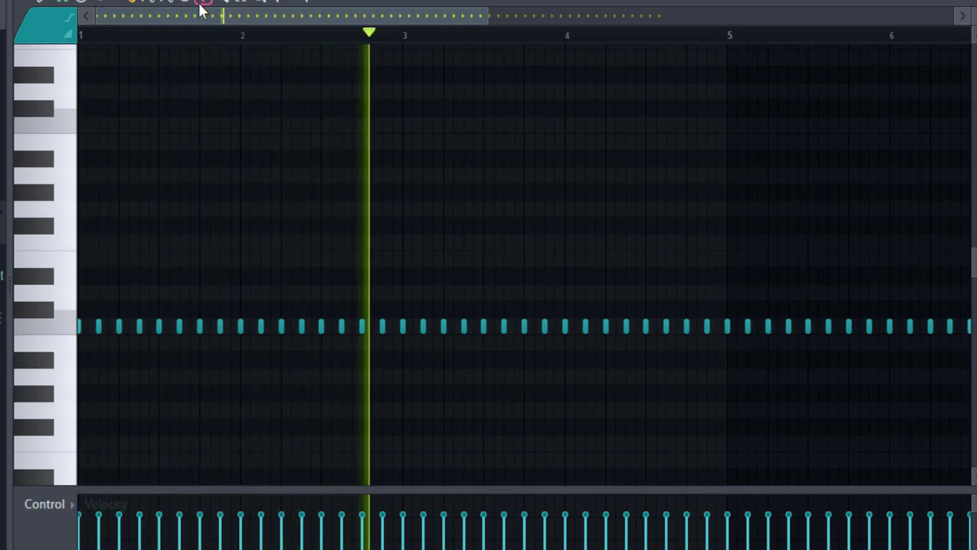
key(space)
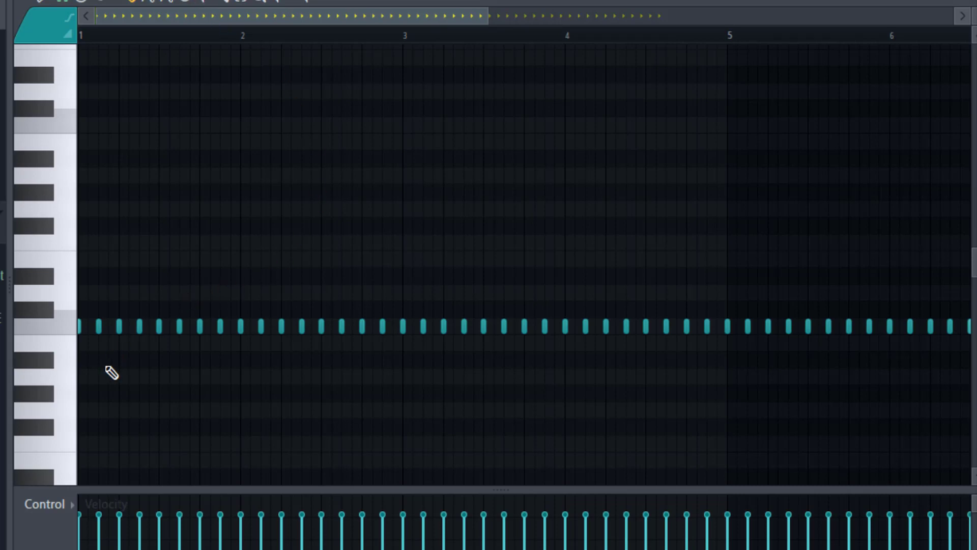
Add extra C5 hi-hat notes just after beat 2 of bar 1 and just after the start of bar 2
scroll(111, 372, up, 1)
scroll(111, 372, down, 2)
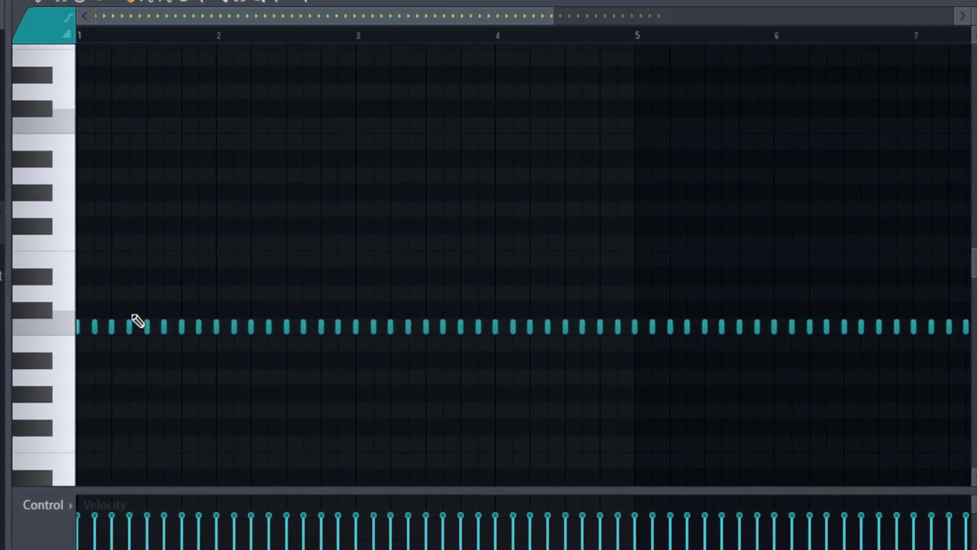
key(space)
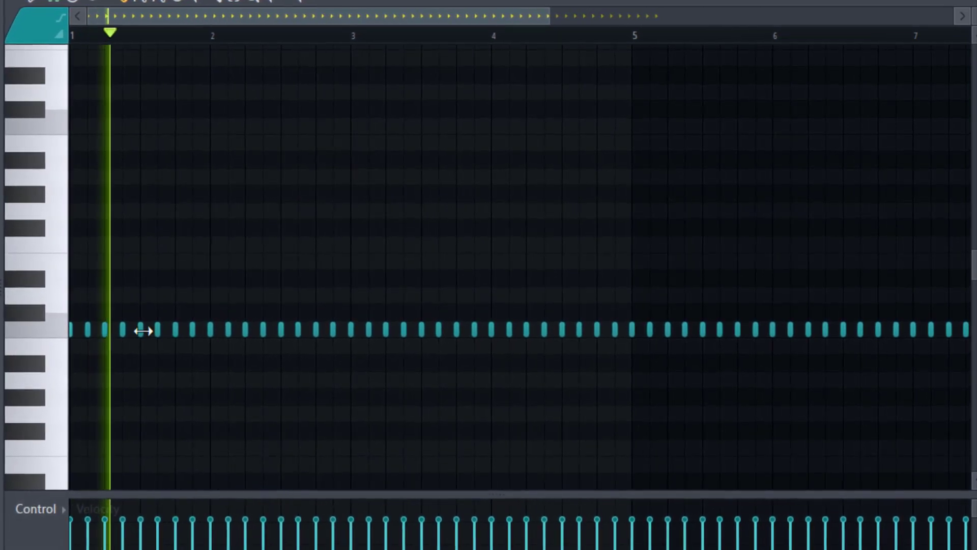
key(space)
key(space)
scroll(116, 360, up, 2)
click(123, 335)
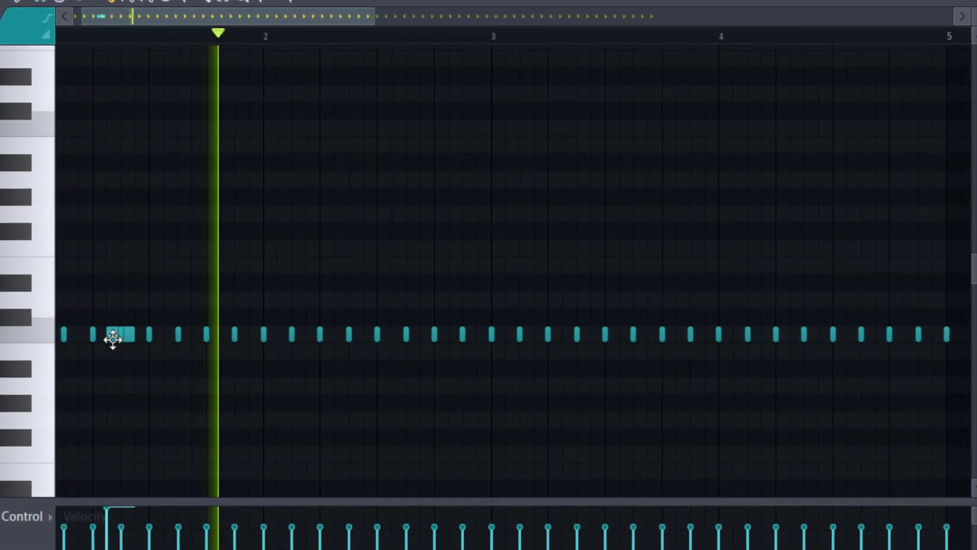
click(291, 336)
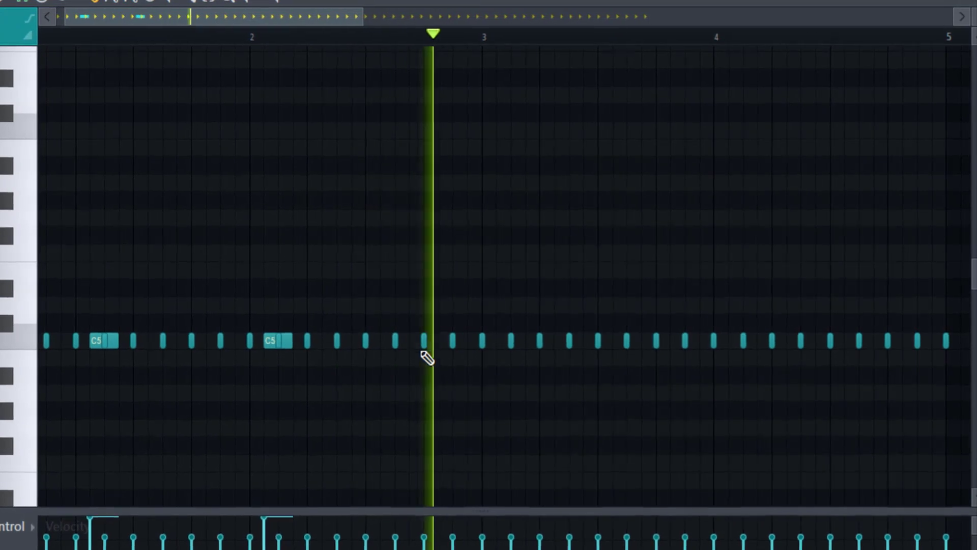
Replay the hi-hats and apply quick legato so every C5 note extends to the next one
key(space)
key(space)
scroll(130, 386, down, 3)
scroll(112, 385, up, 1)
key(ctrl+l)
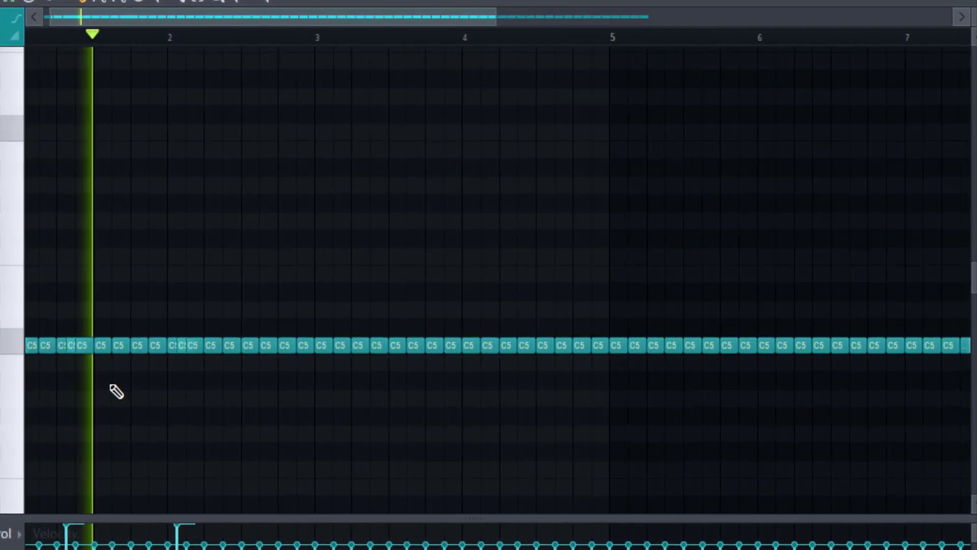
scroll(297, 366, up, 2)
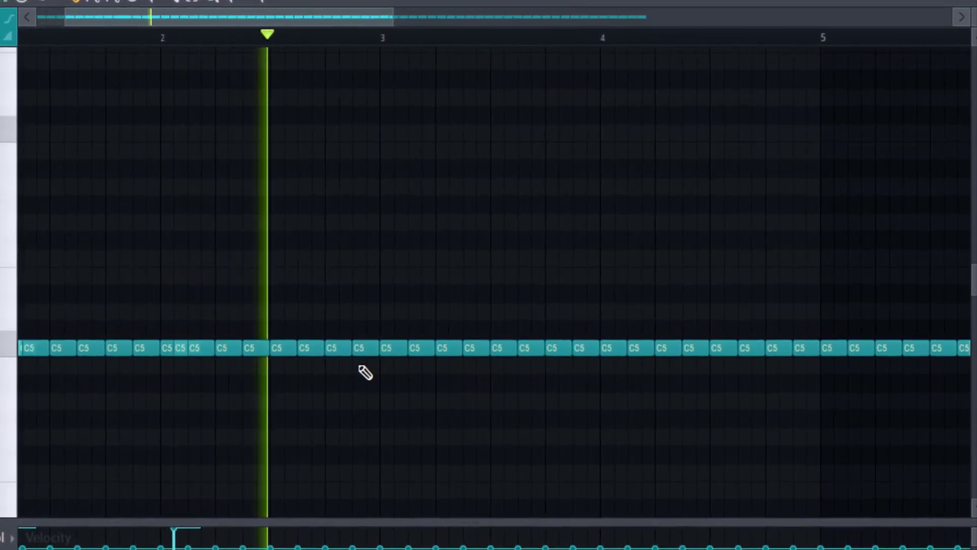
Chop the C5 hi-hat note on the last beat of bar 2 into a fast roll with the chopper
drag(446, 322, 451, 352)
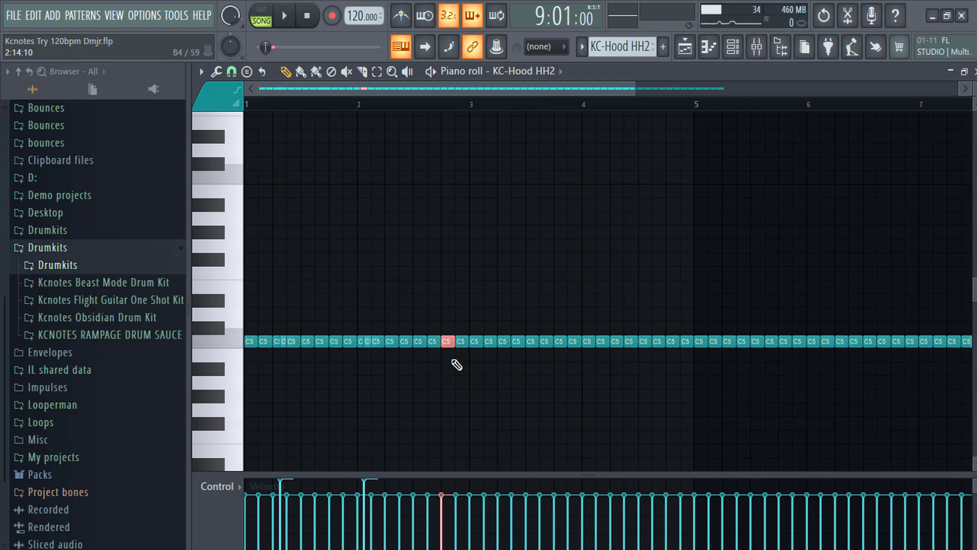
key(alt+u)
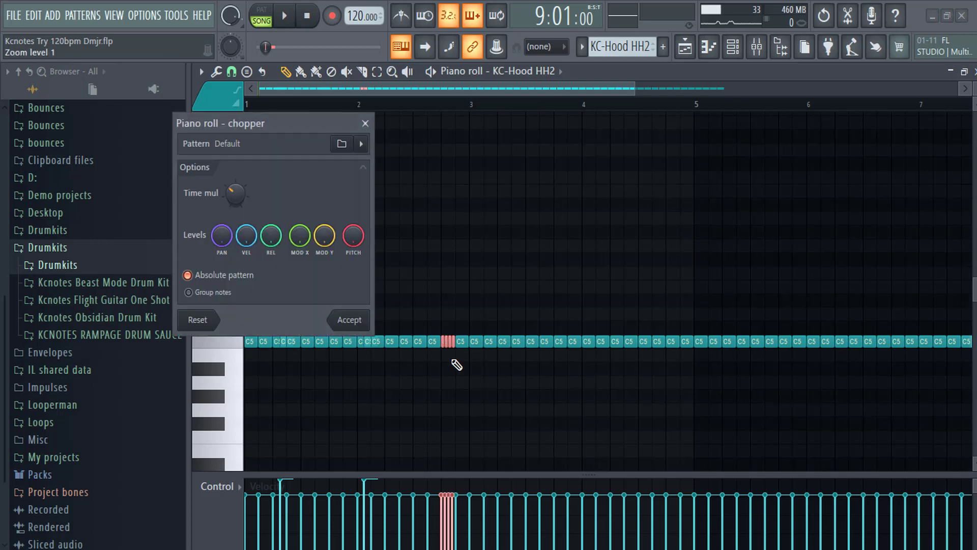
mouse_move(236, 194)
mouse_down()
mouse_move(235, 153)
mouse_move(236, 204)
mouse_move(236, 195)
mouse_up()
click(353, 319)
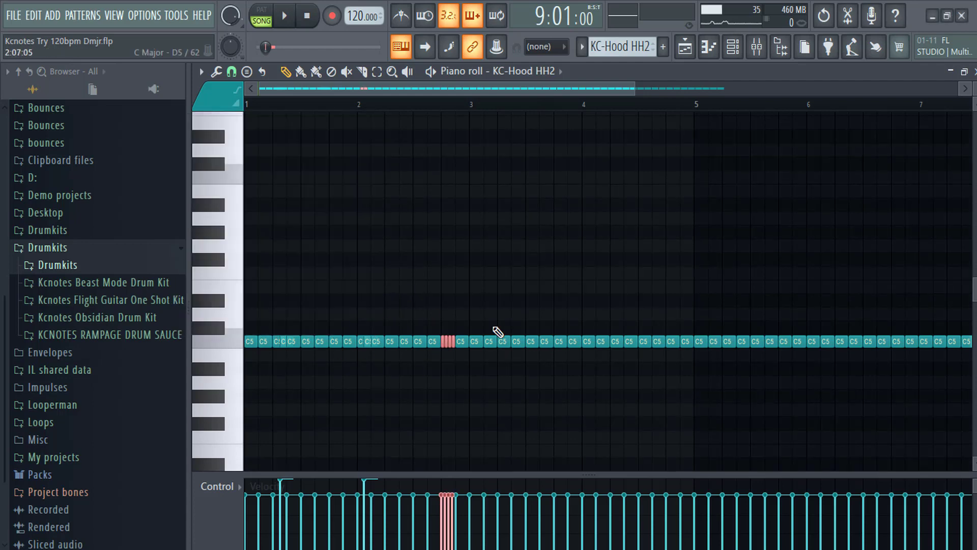
Play the pattern and add an extra C5 hi-hat note near the start of bar 4
key(space)
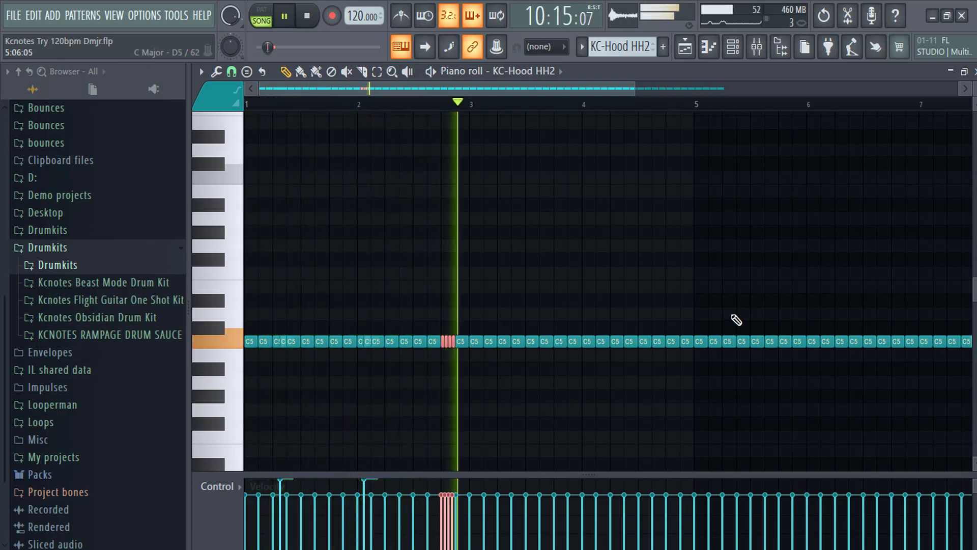
drag(613, 351, 594, 343)
scroll(594, 345, up, 2)
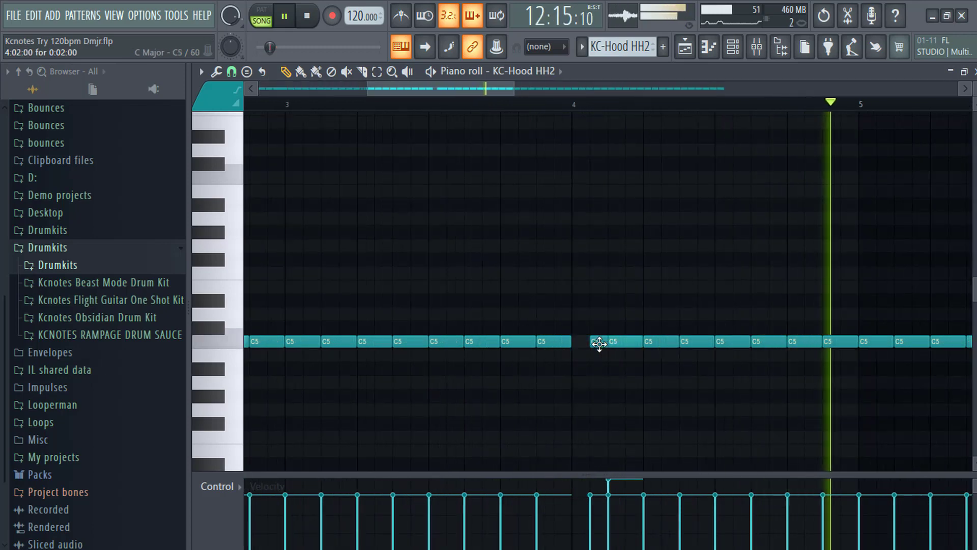
scroll(574, 372, down, 1)
scroll(565, 368, down, 2)
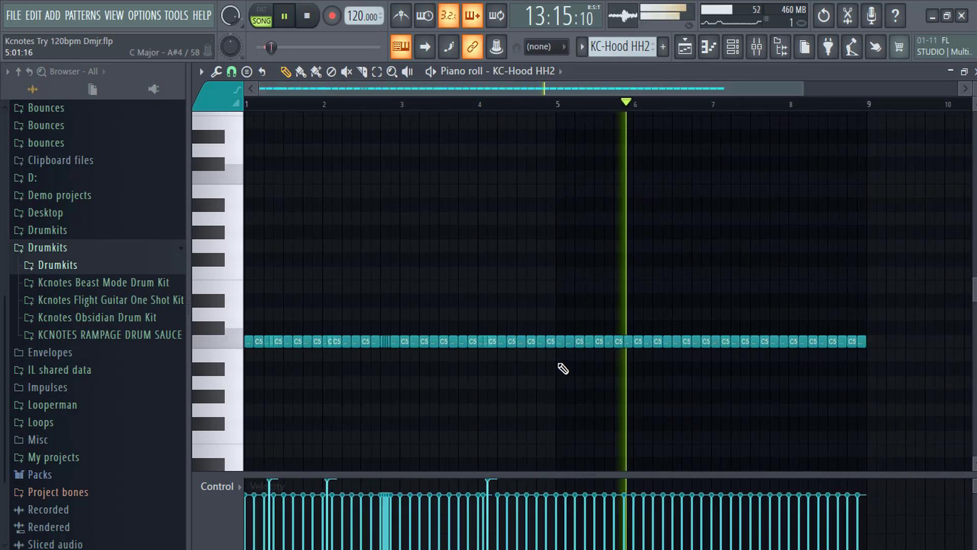
Clear the hi-hats from bars 5 to 8 and replace them with a copy of bars 1 to 4
key(space)
right_click(863, 341)
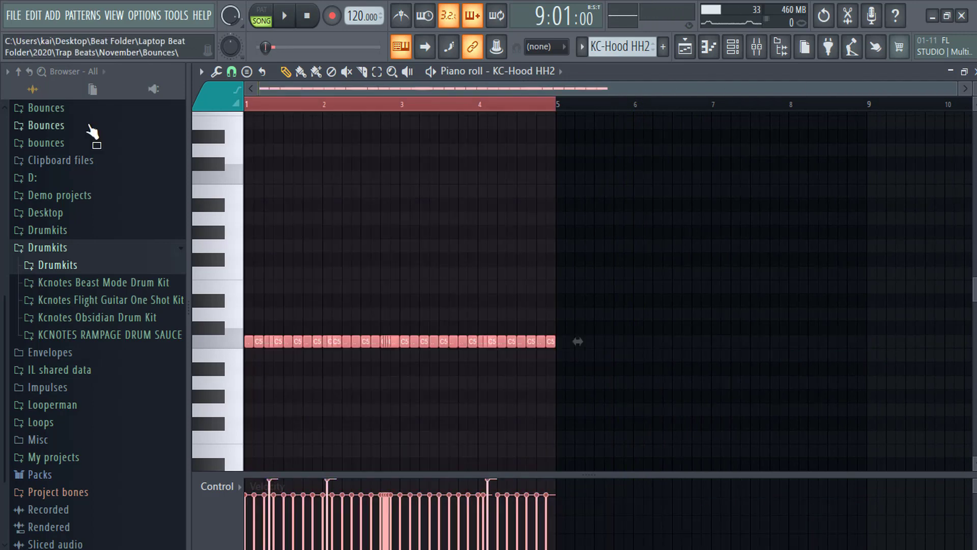
key(ctrl+b)
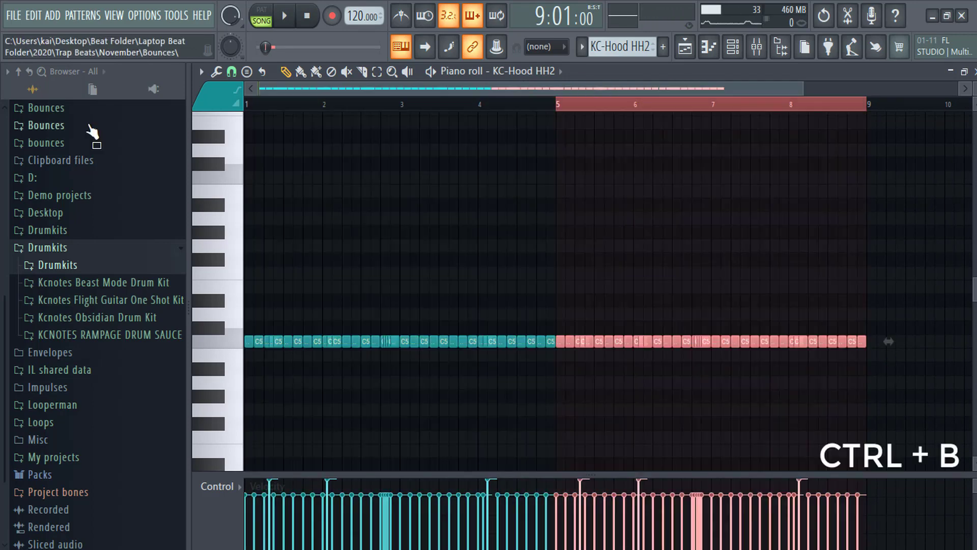
click(477, 227)
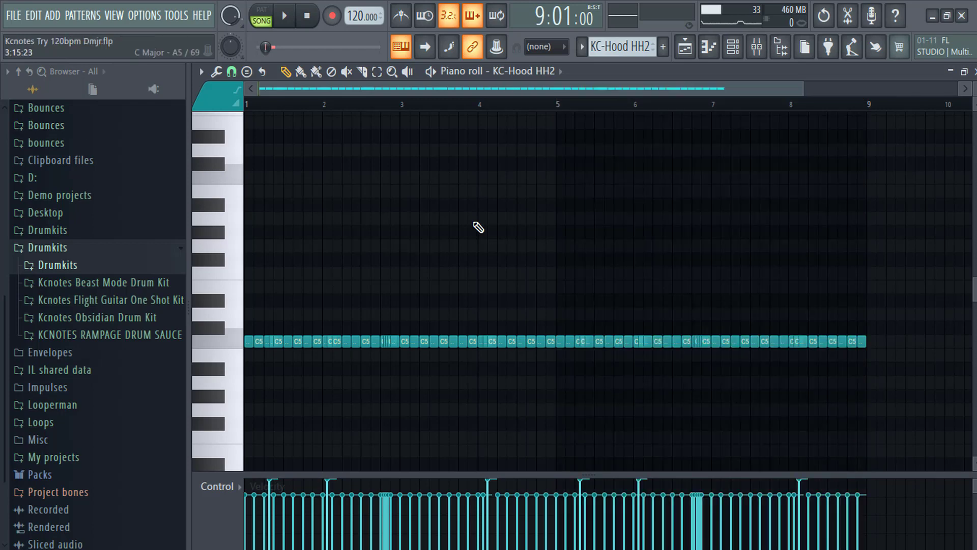
key(space)
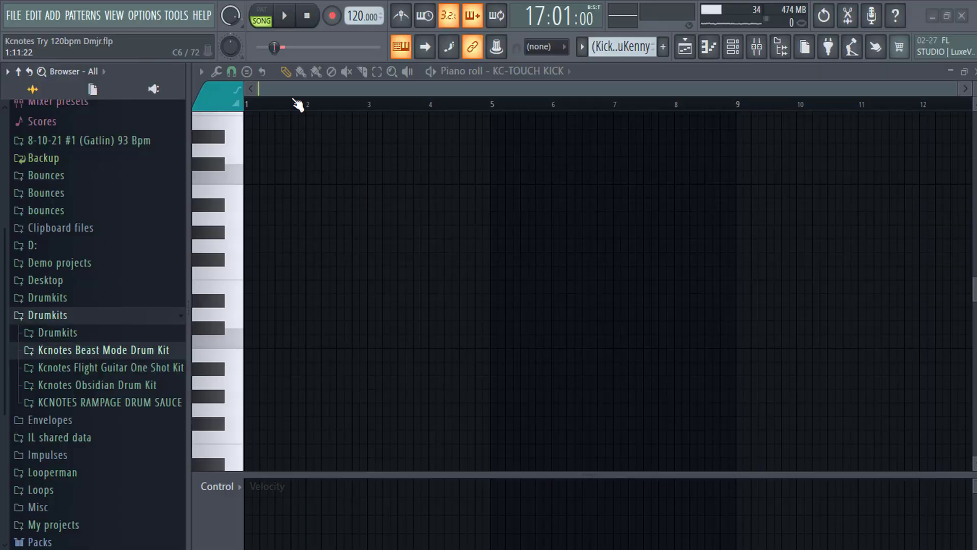
Place C5 kick notes at the start of bar 1, at the end of bar 1 and on beat 2 of bar 2
click(249, 341)
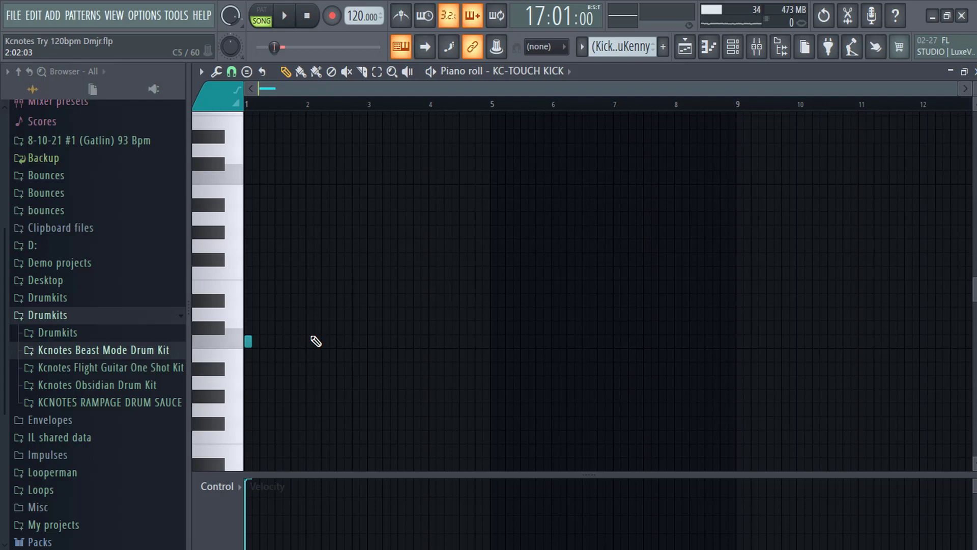
key(space)
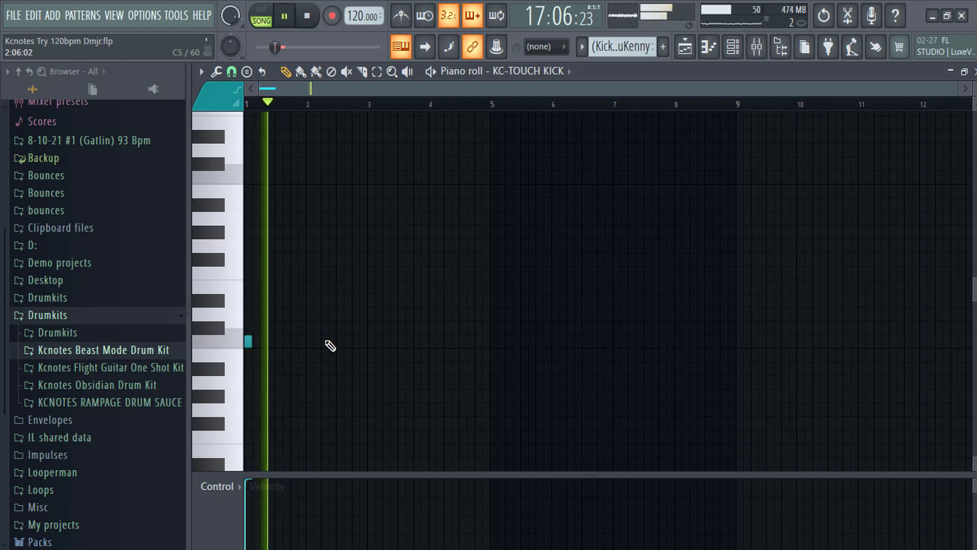
click(302, 342)
click(325, 342)
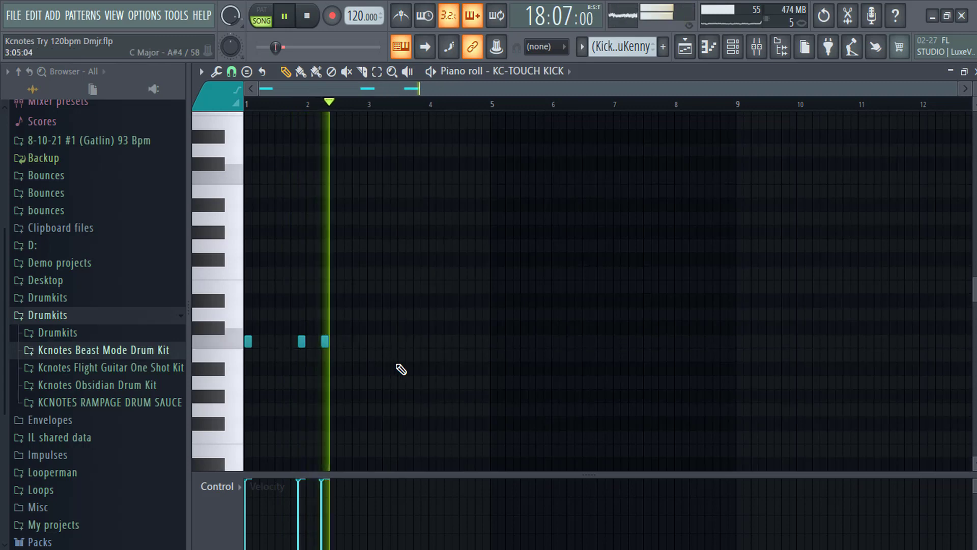
click(363, 342)
right_click(363, 343)
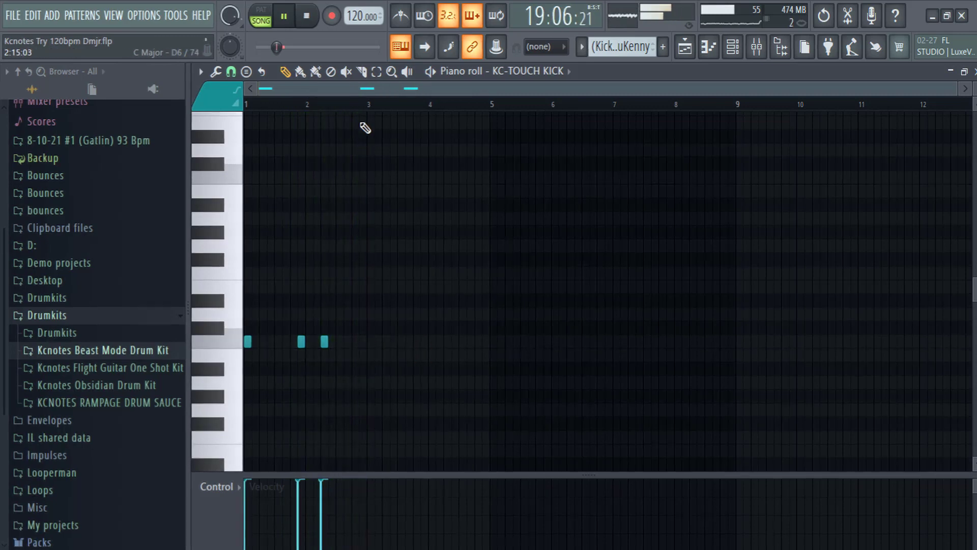
Complete the kick pattern in bars 3 and 4, with extra hits early in bar 3 and late in bar 4, and repeat it through bar 8
key(space)
key(space)
mouse_move(375, 342)
ctrl+mouse_down()
mouse_move(246, 357)
mouse_move(395, 342)
mouse_move(371, 346)
ctrl+mouse_up()
click(381, 344)
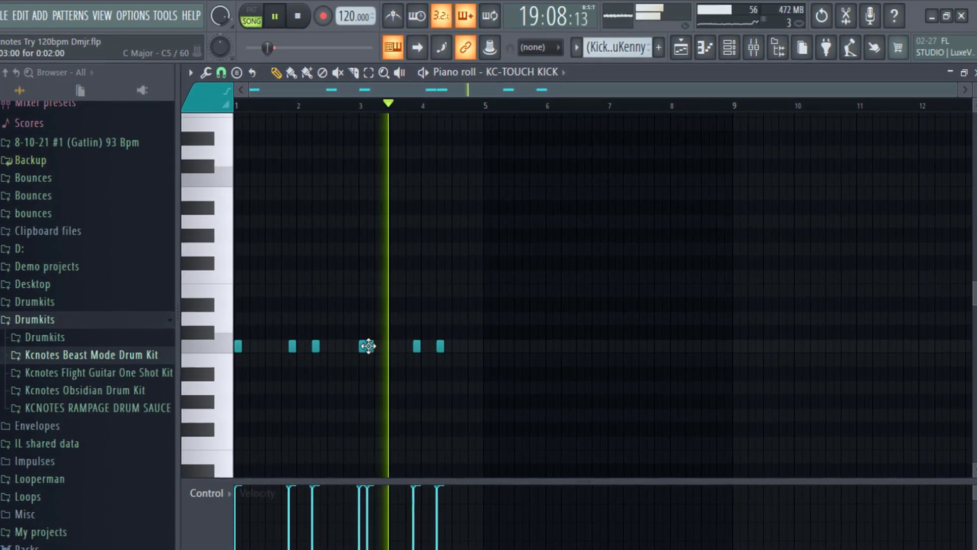
click(462, 348)
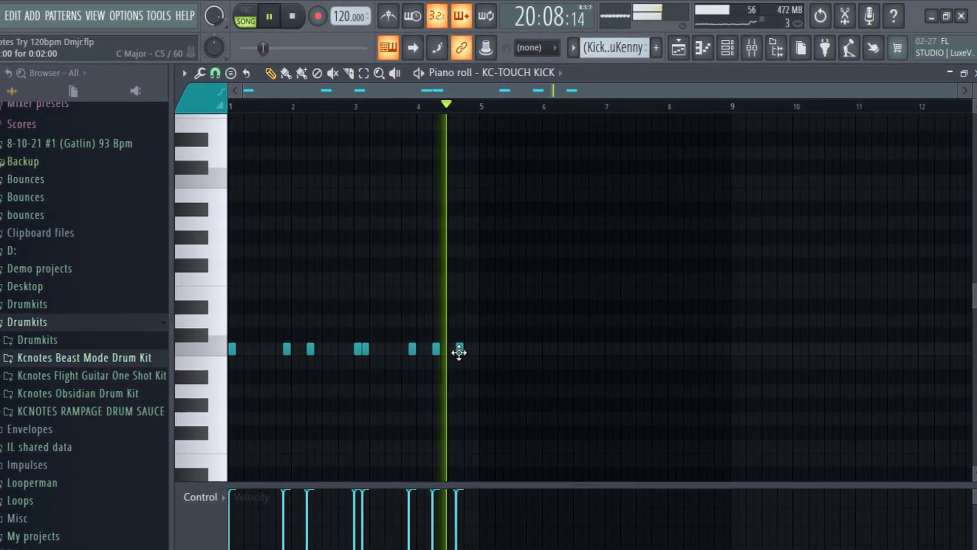
key(space)
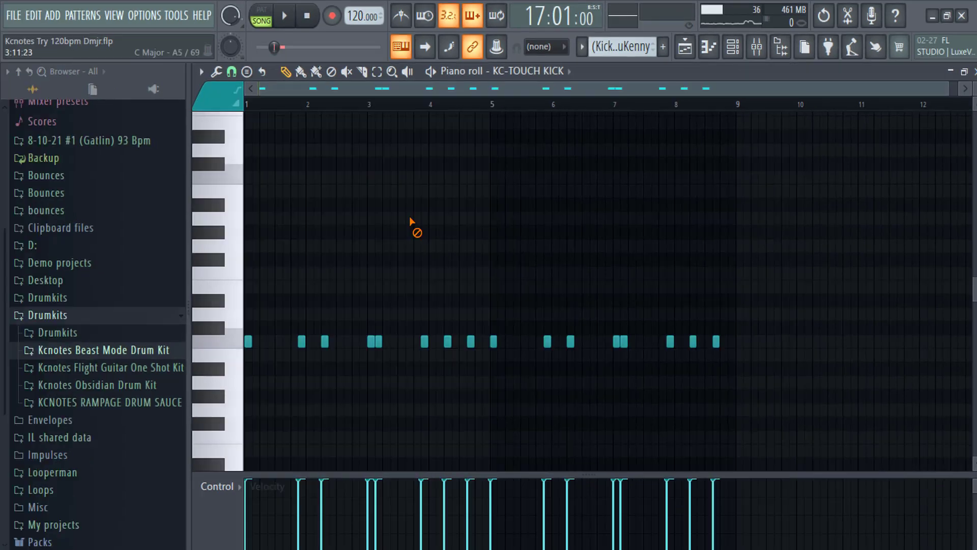
key(space)
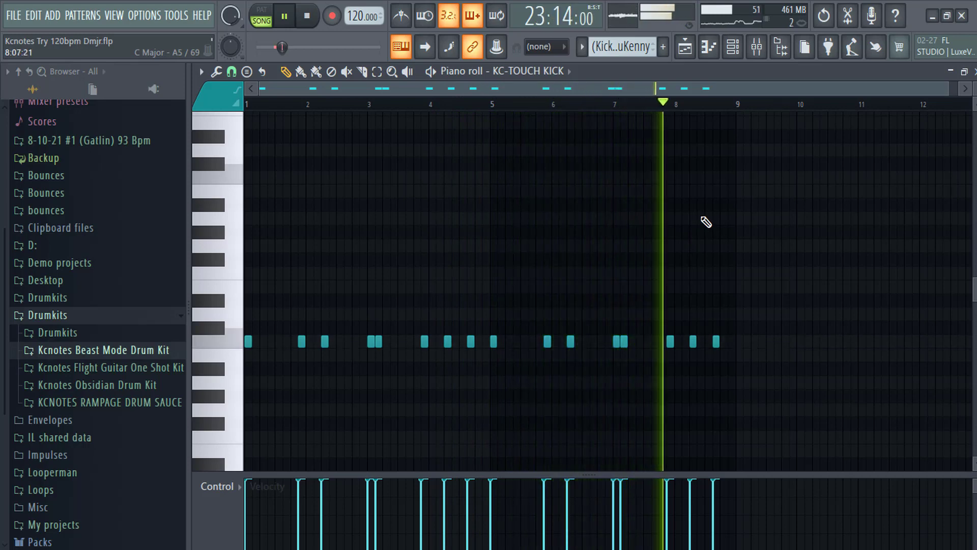
key(space)
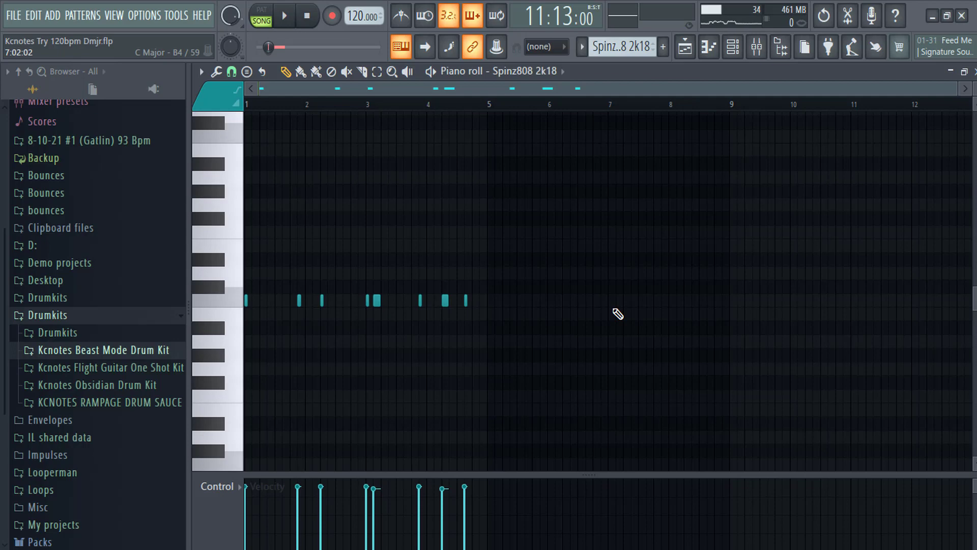
Transpose the three 808 notes in bars 1 and 2 up two semitones to D5 and save the project
drag(343, 312, 167, 294)
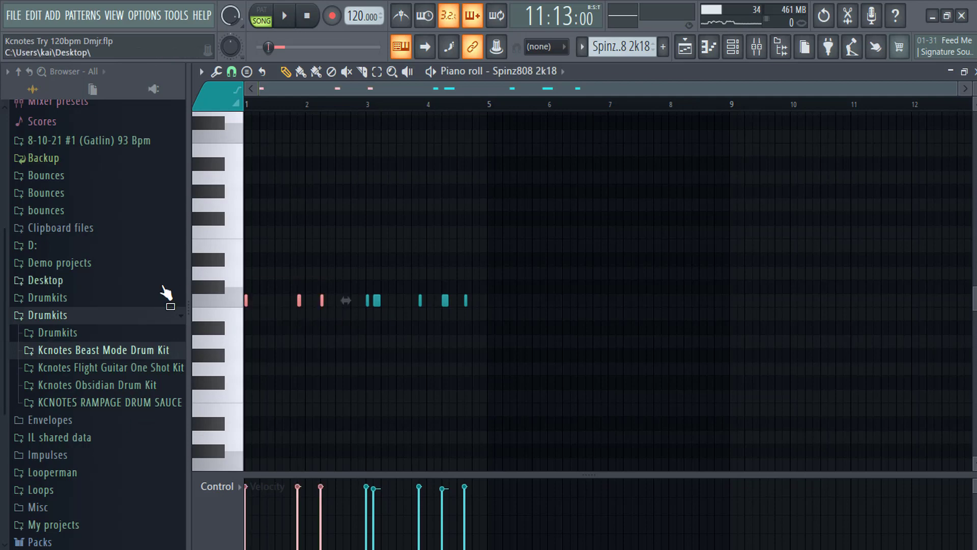
key(Up)
key(Up)
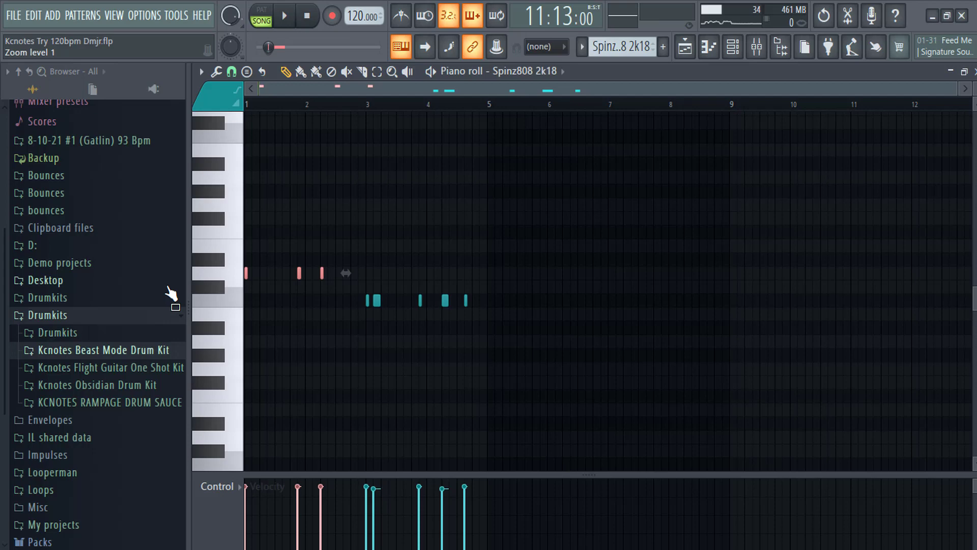
key(ctrl+s)
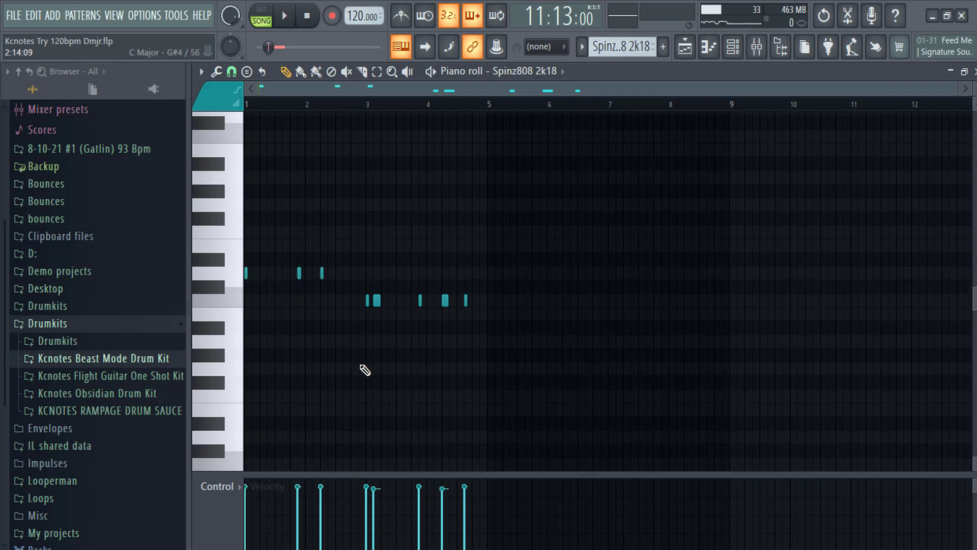
Repeat the four-bar 808 pattern through bar 8 and play it back with the beat
key(space)
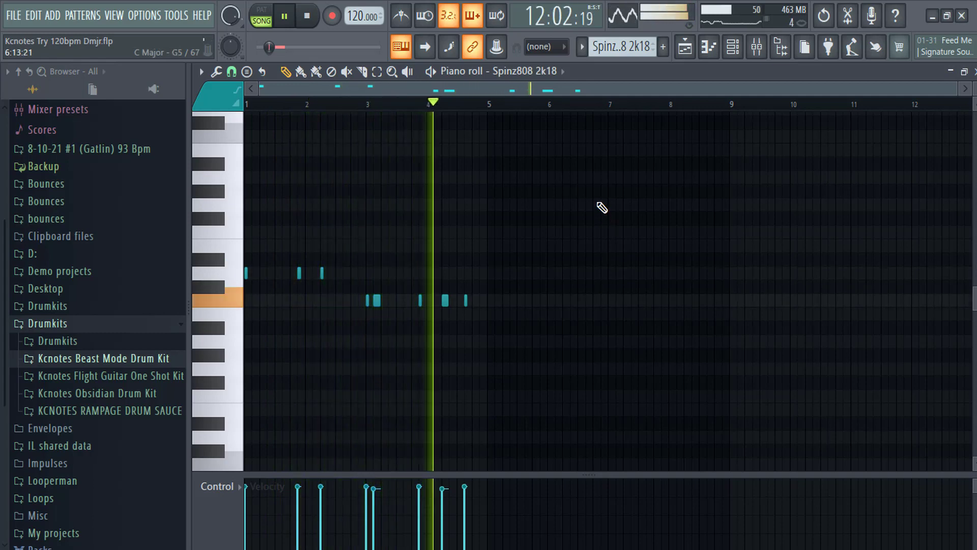
drag(492, 305, 127, 259)
drag(489, 104, 237, 105)
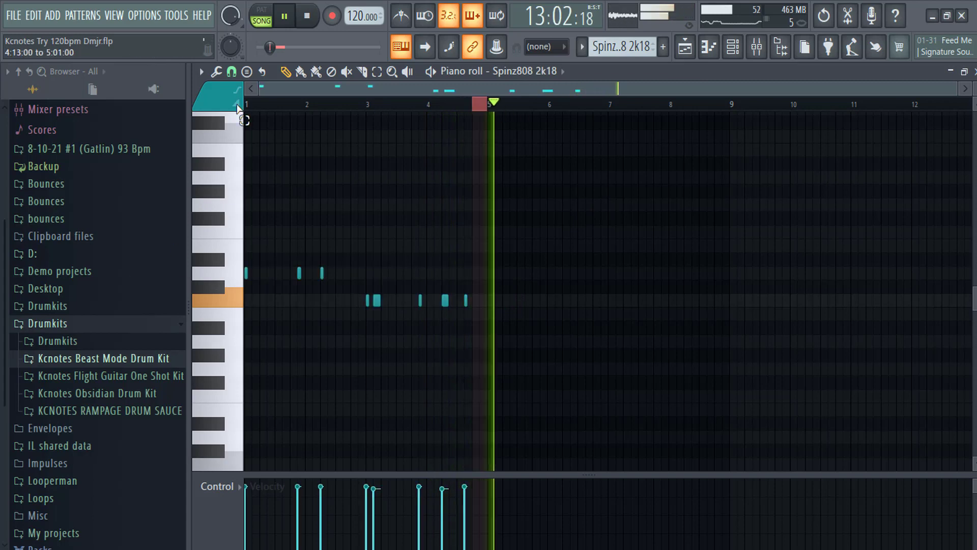
key(ctrl+b)
key(ctrl+d)
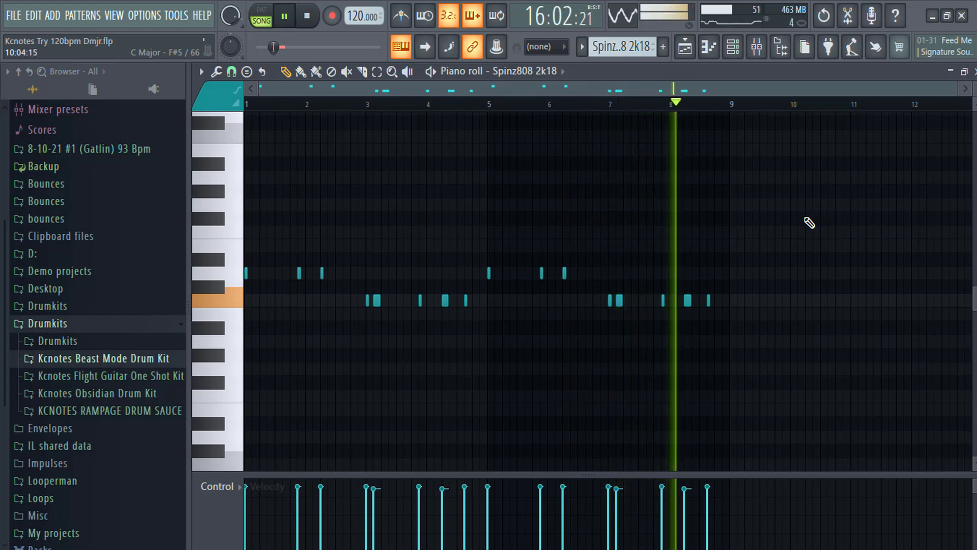
key(space)
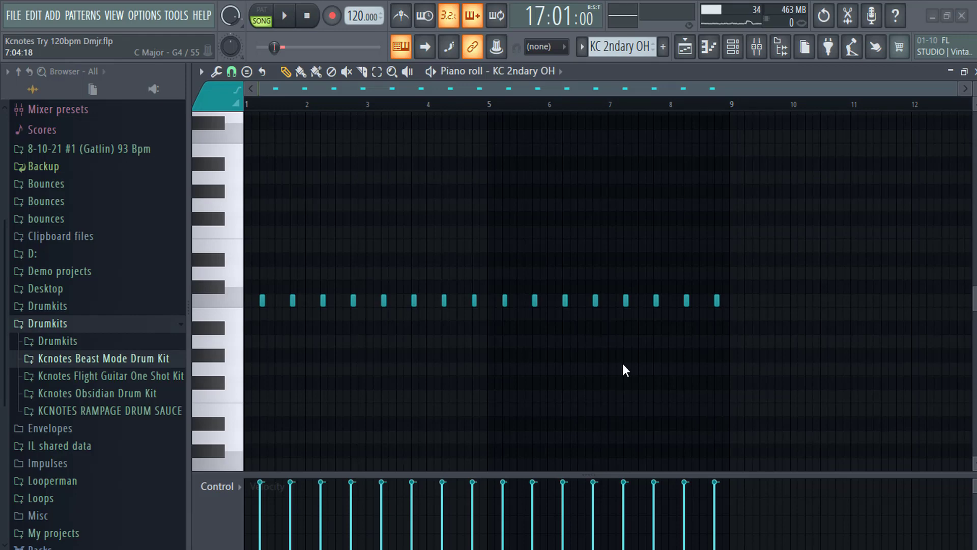
Play back the beat to check the secondary open hi-hat and trap snare patterns
key(space)
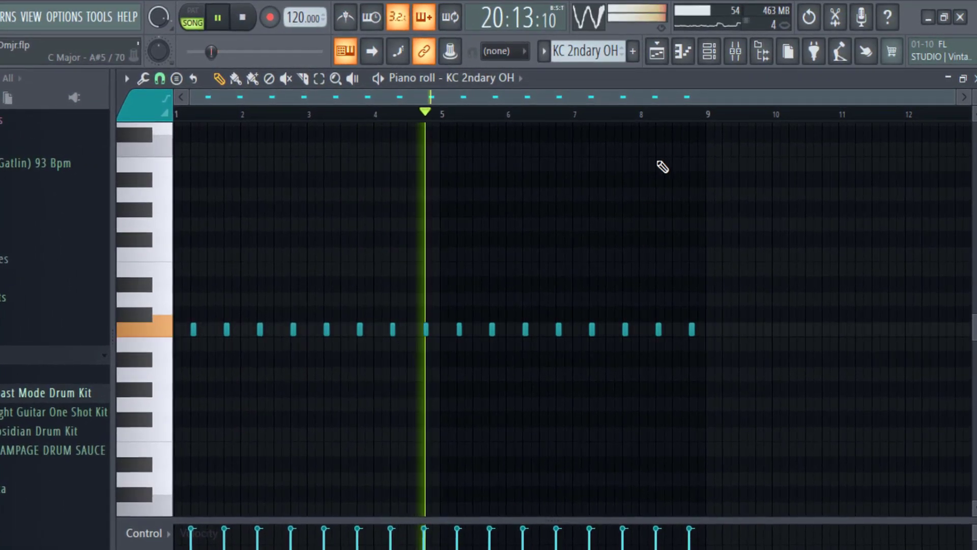
key(space)
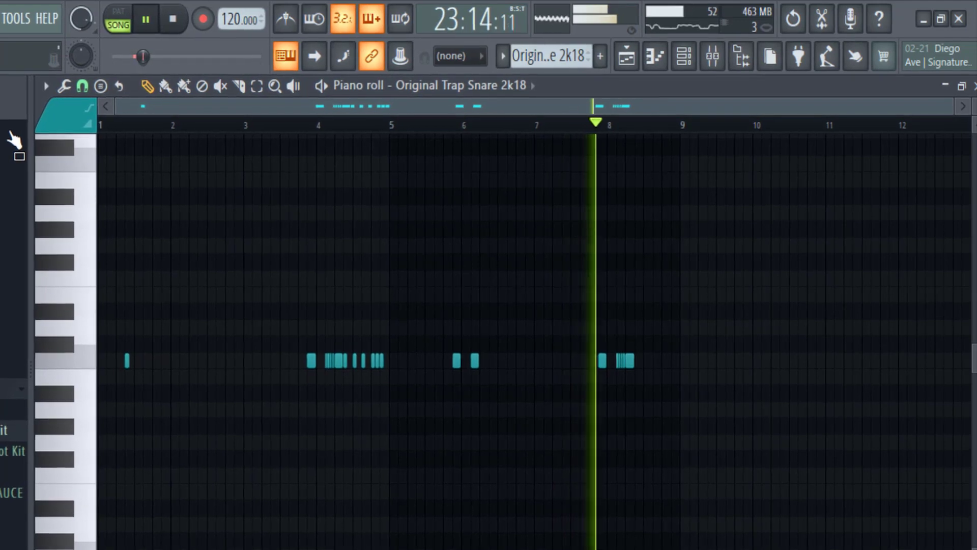
key(space)
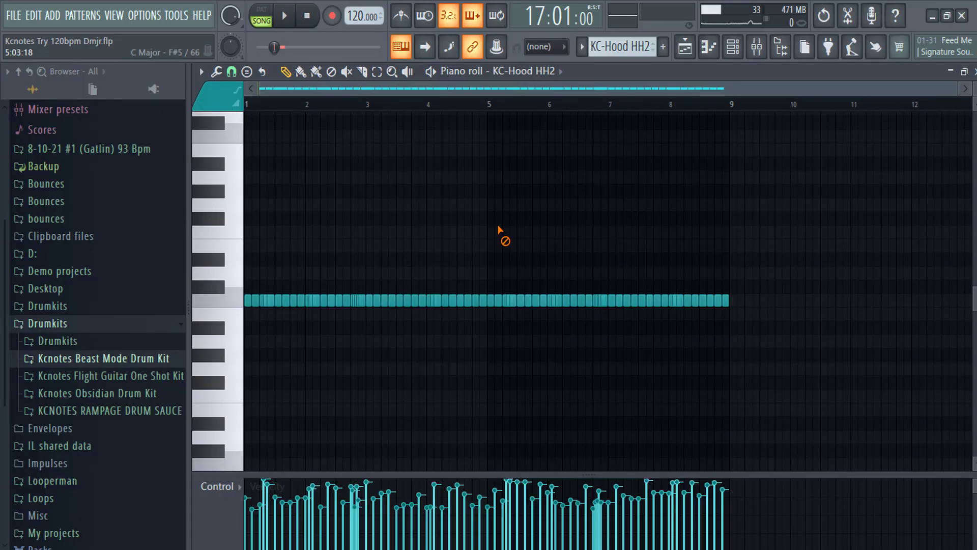
Randomize the KC-Hood HH2 hi-hat velocities with bipolar variation, leaving the other levels unrandomized, and play back the result
key(alt+r)
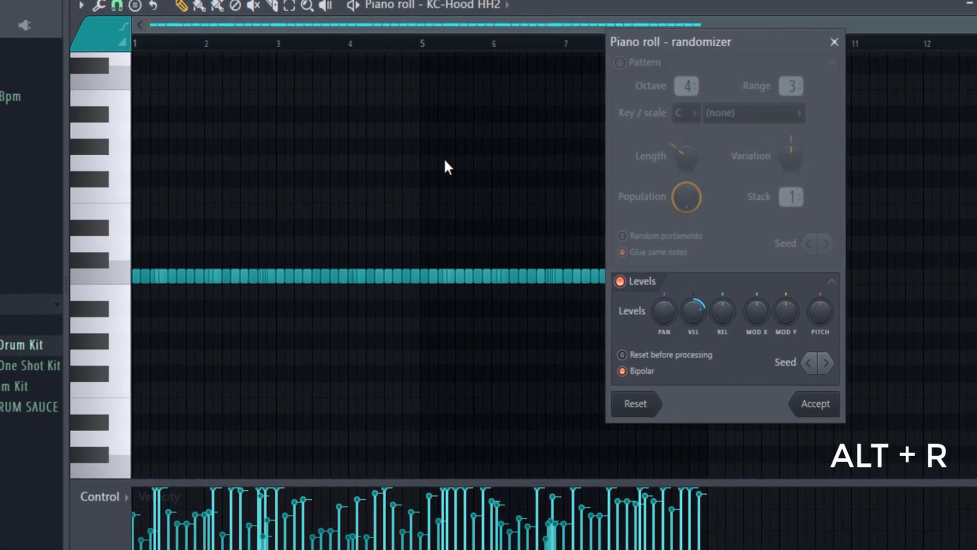
drag(694, 310, 693, 341)
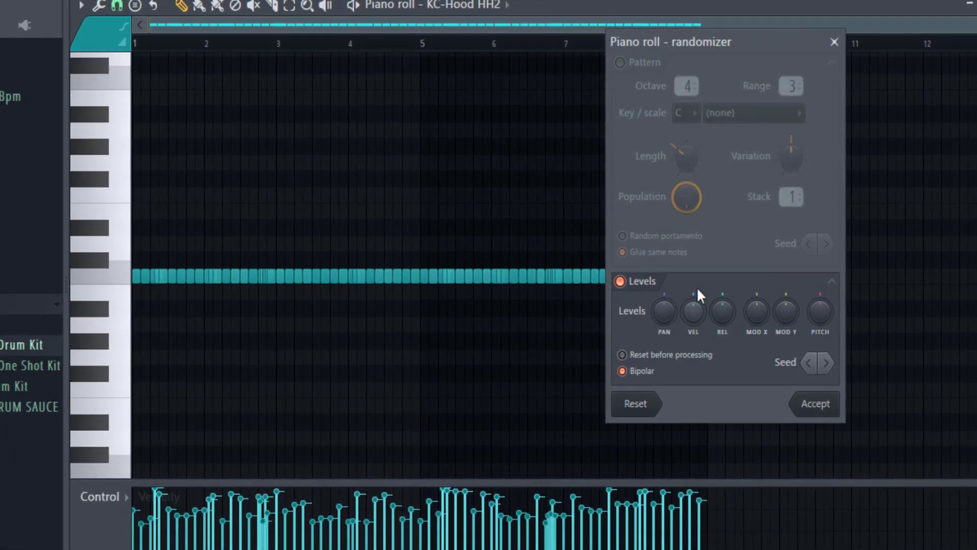
drag(723, 311, 706, 290)
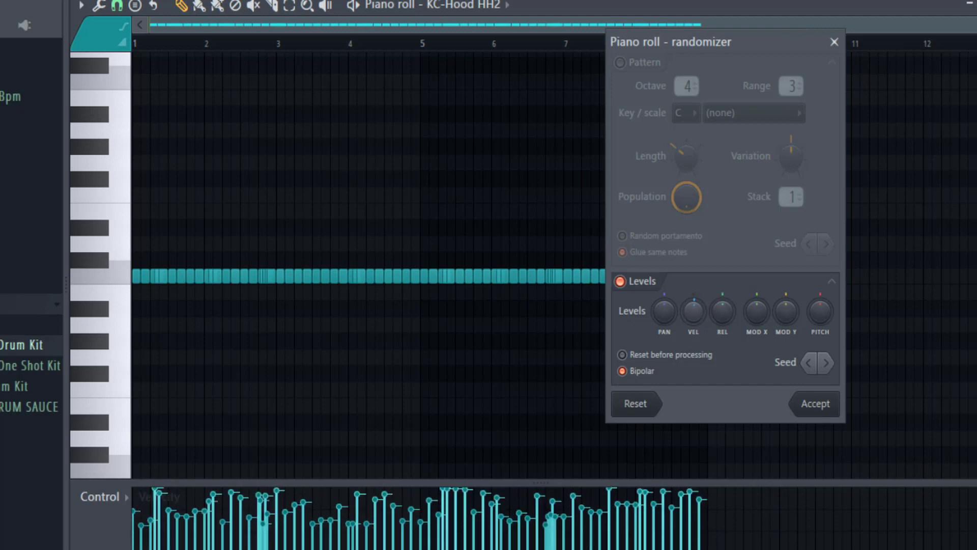
click(765, 318)
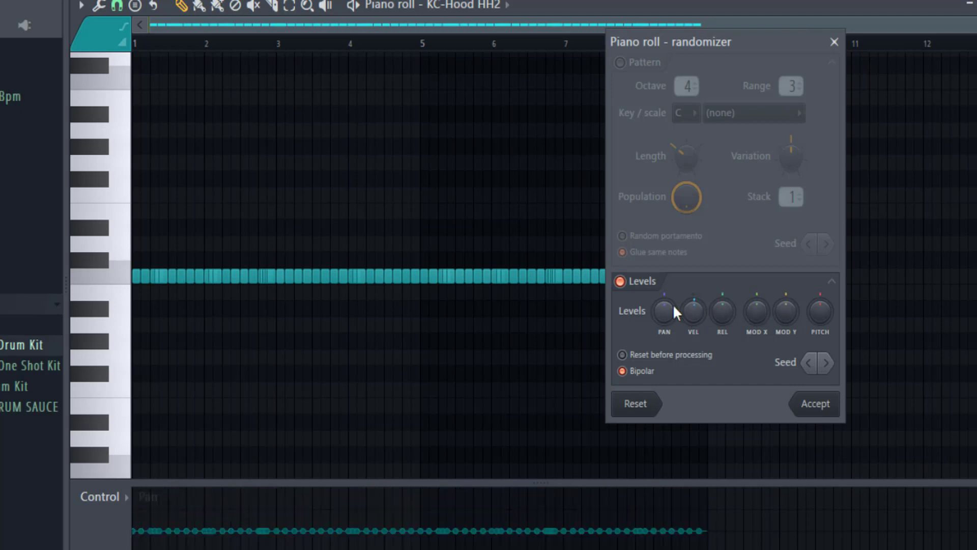
drag(692, 311, 692, 308)
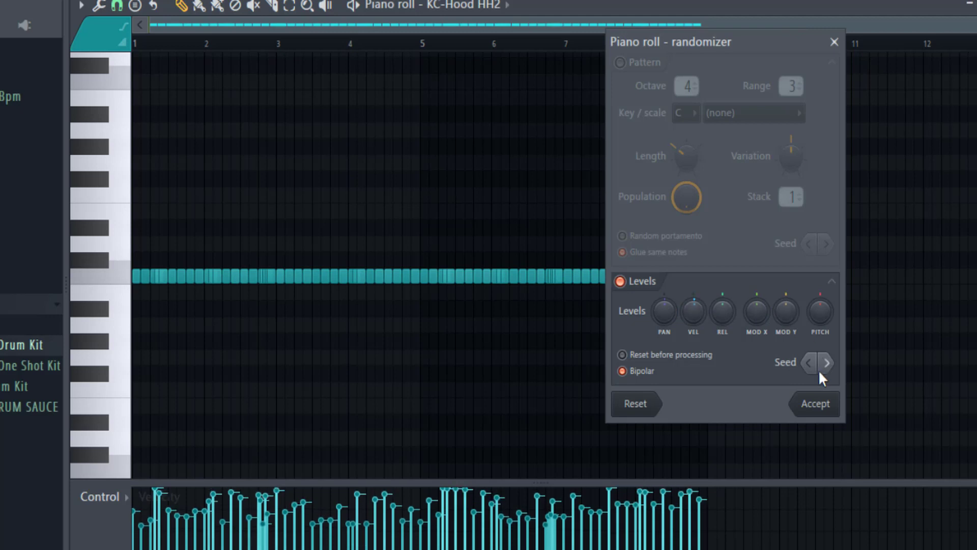
click(821, 412)
key(space)
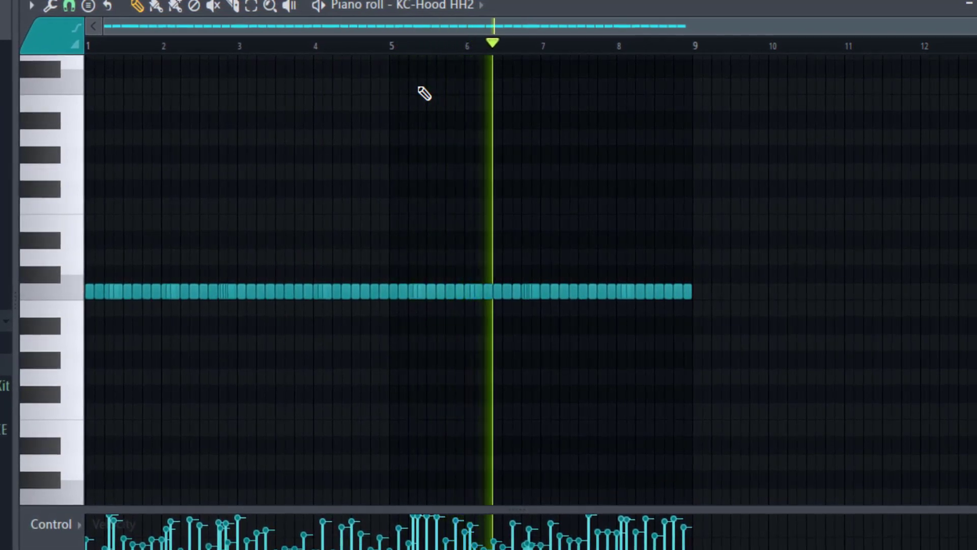
key(space)
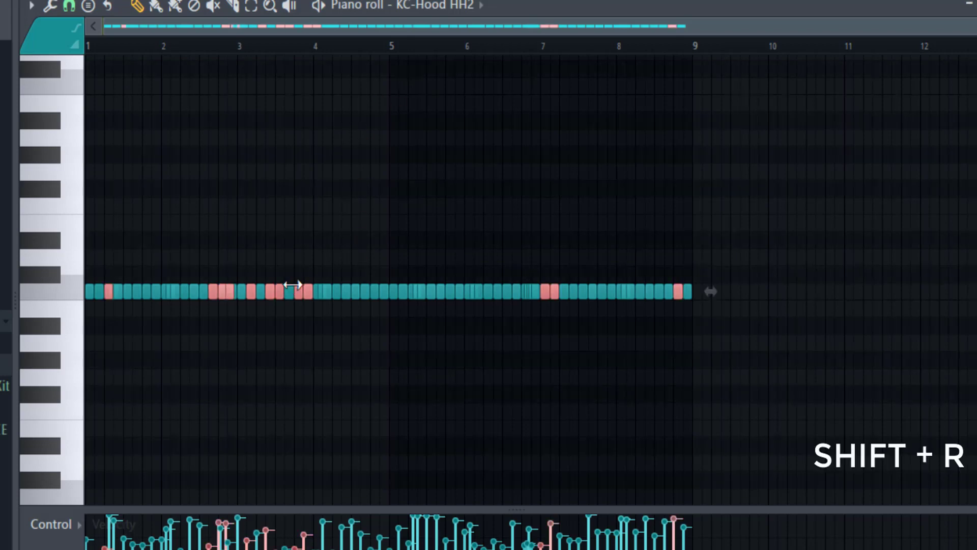
Nudge the randomly selected hi-hat notes slightly late off the grid, clear the selection and play back the pattern
scroll(293, 285, up, 5)
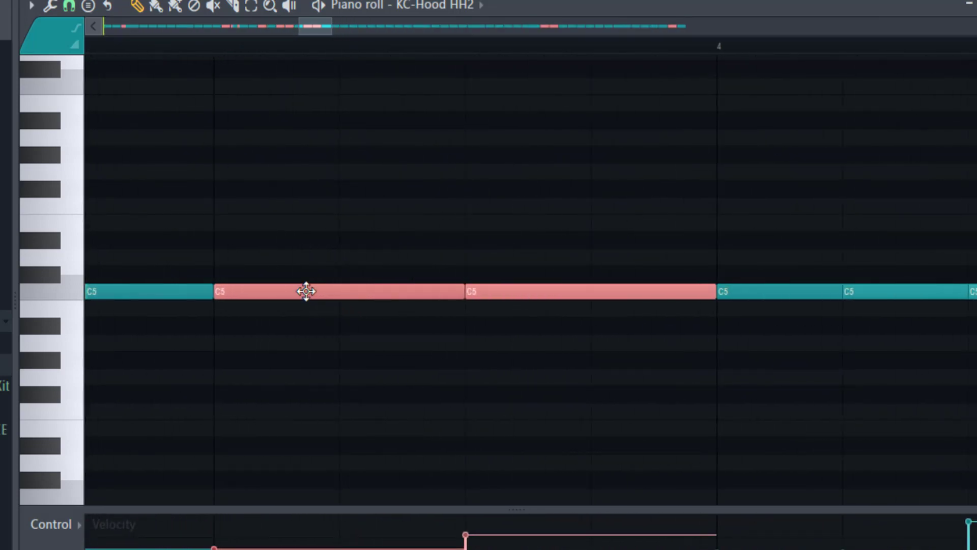
scroll(318, 292, down, 8)
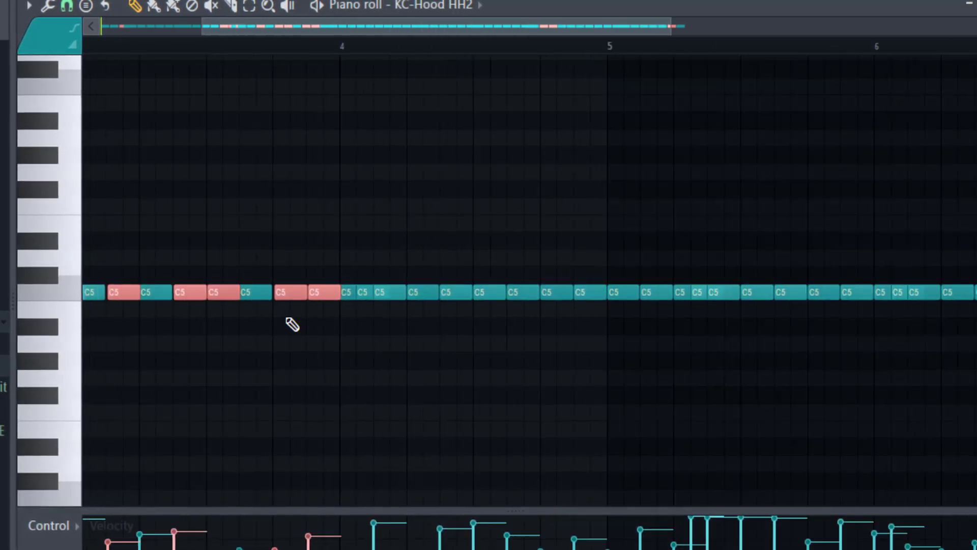
ctrl+click(290, 229)
key(space)
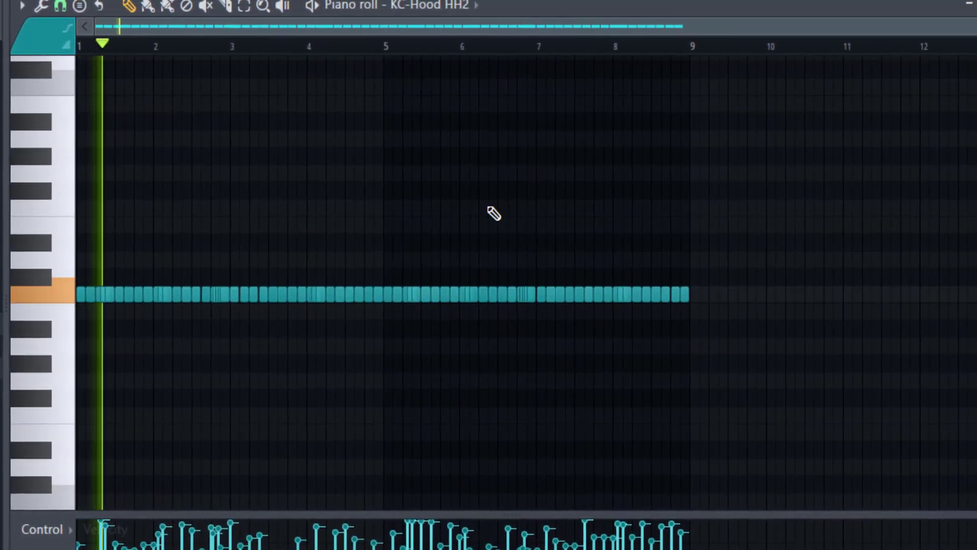